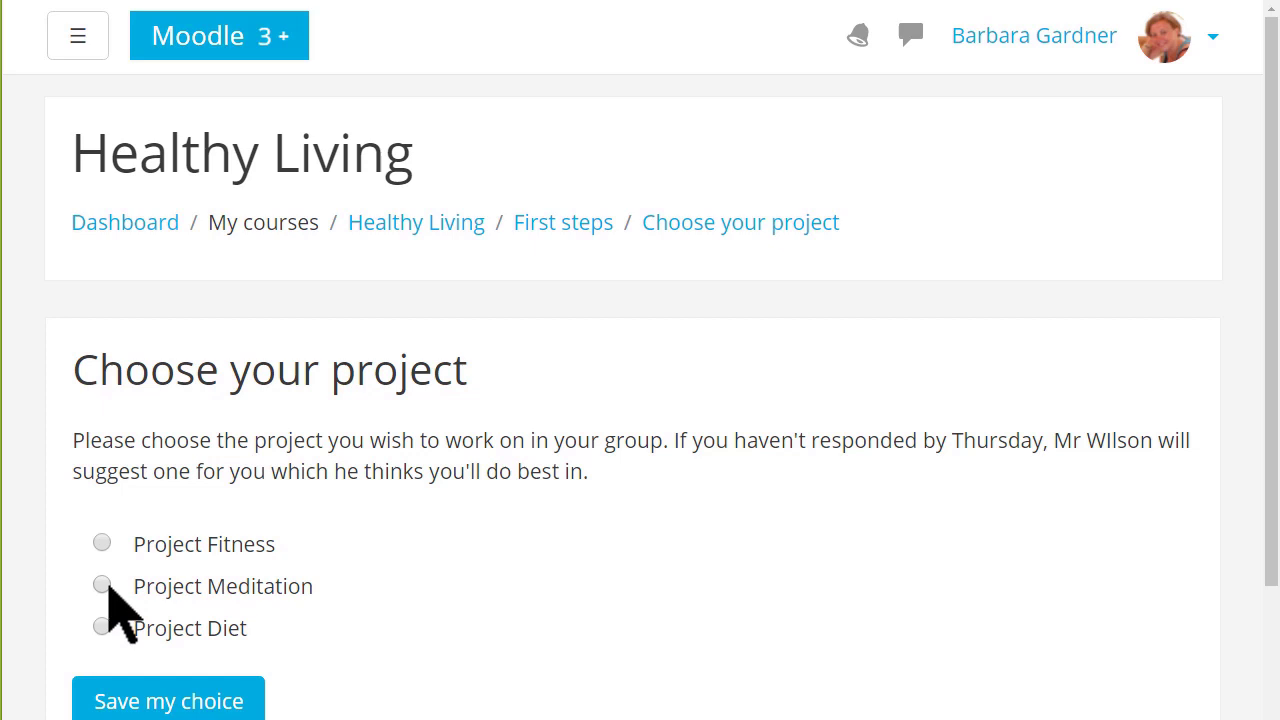
- Answer the project choice with Project Meditation, then view the table of all 10 responses
{"action": "left_click", "coordinate": [102, 586]}
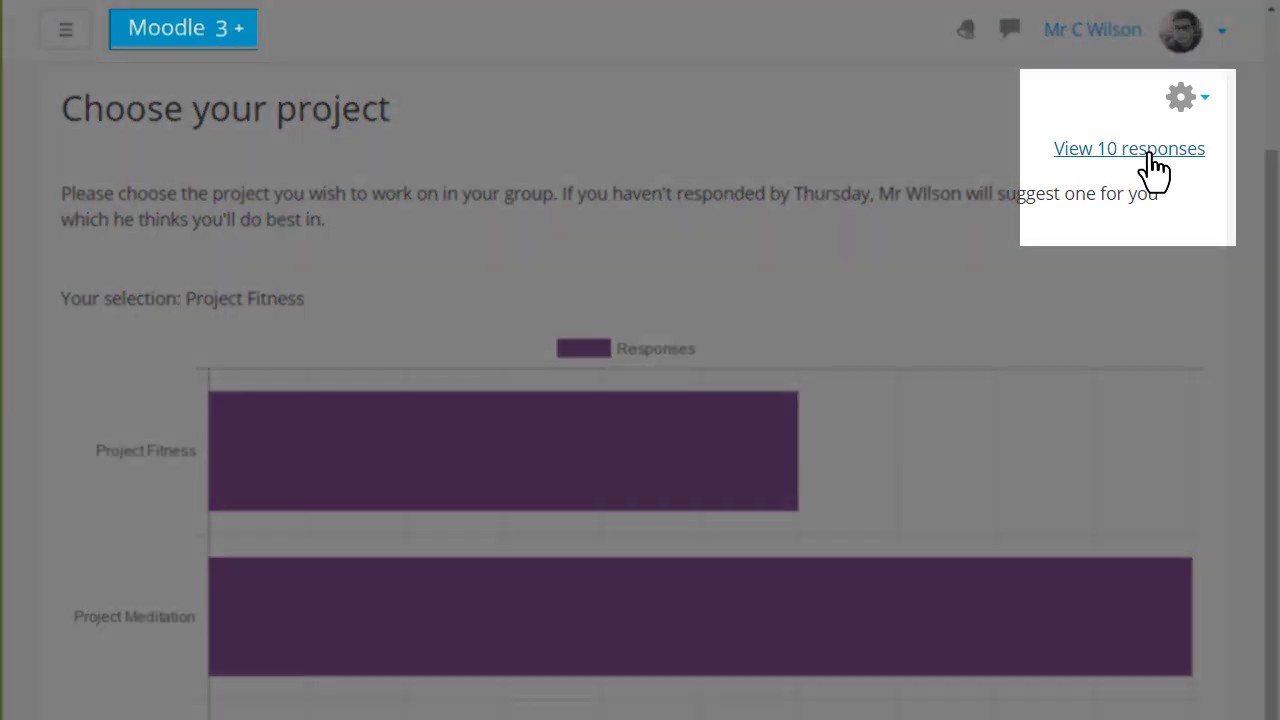
{"action": "left_click", "coordinate": [1149, 154]}
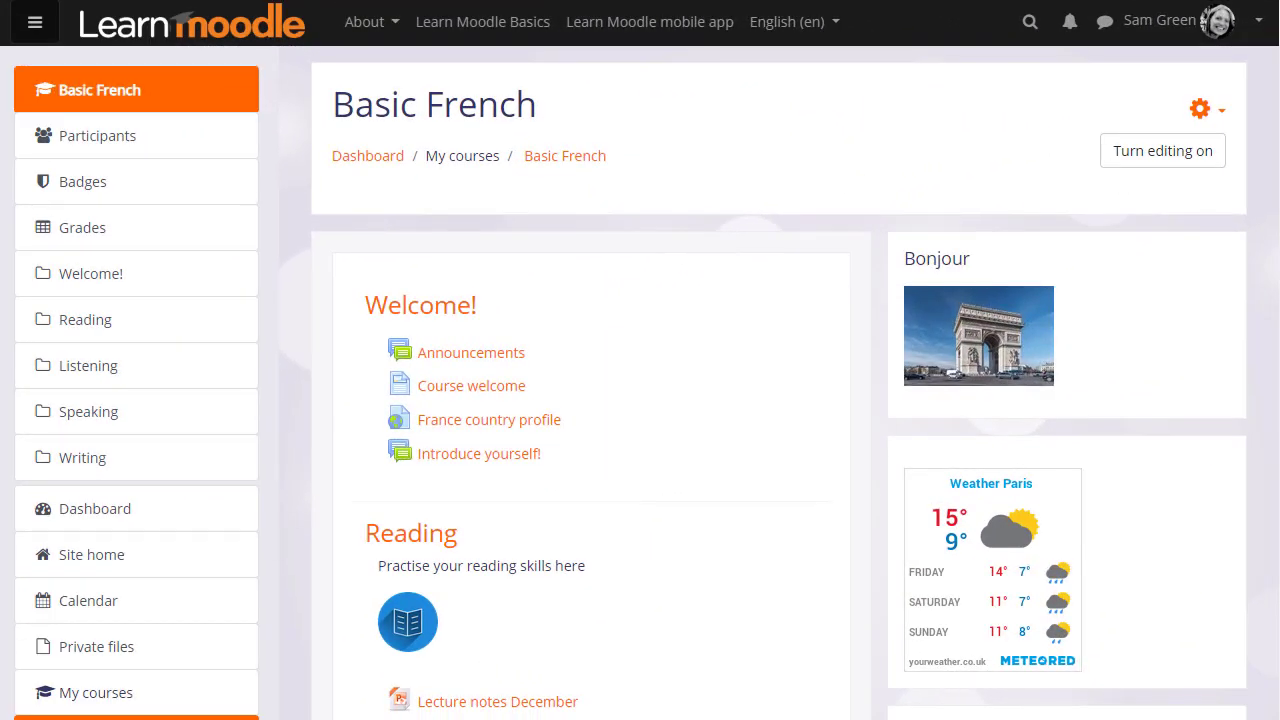
- Turn editing on in Basic French and add a Choice activity under Welcome!
{"action": "left_click", "coordinate": [1212, 152]}
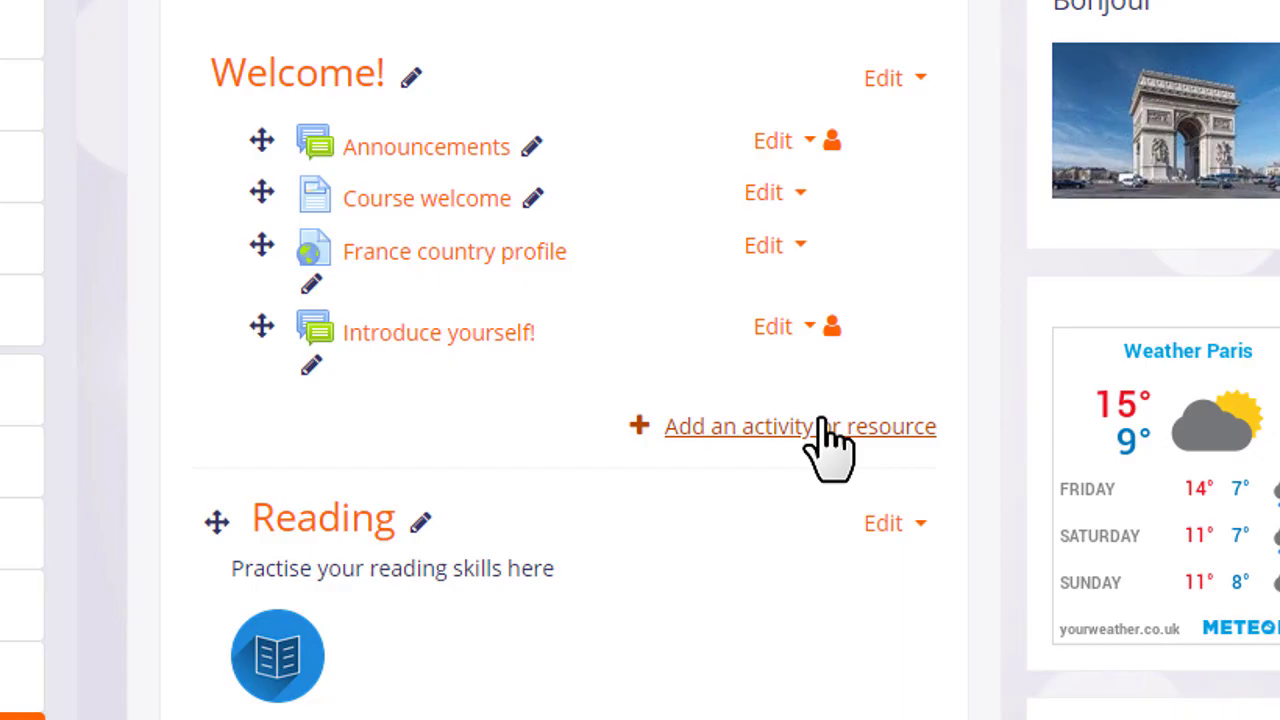
{"action": "left_click", "coordinate": [817, 424]}
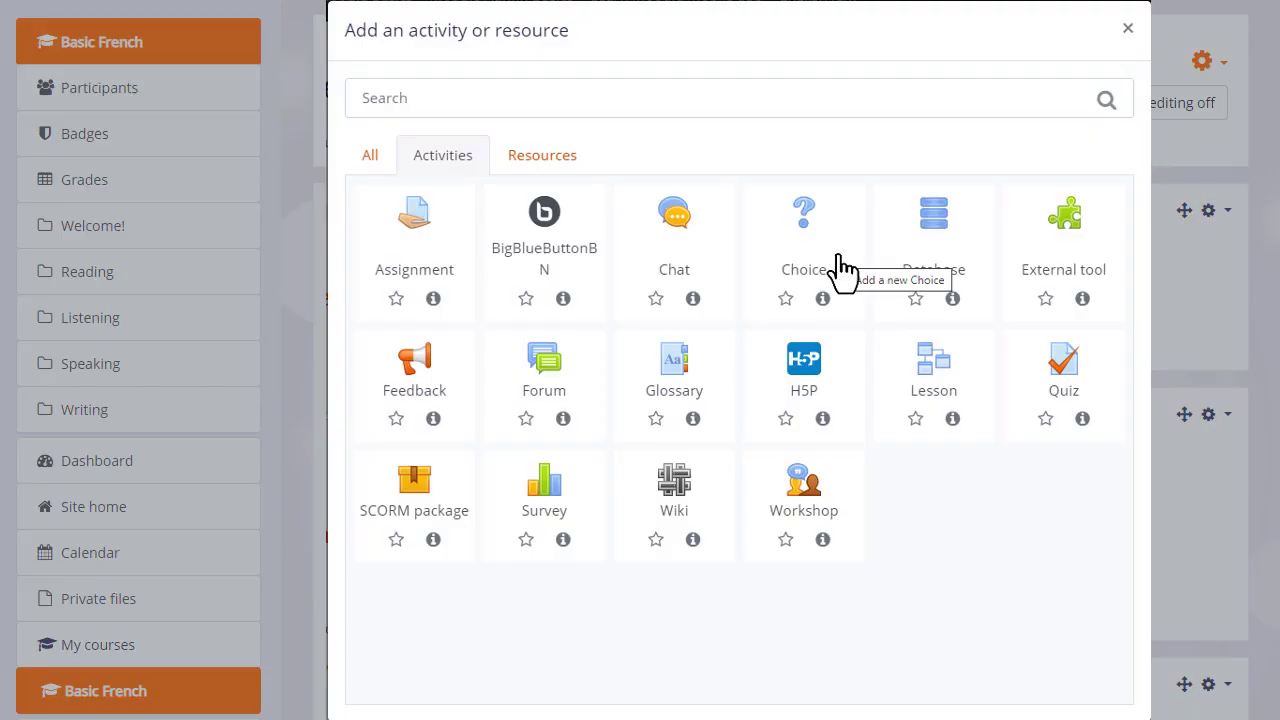
{"action": "left_click", "coordinate": [840, 268]}
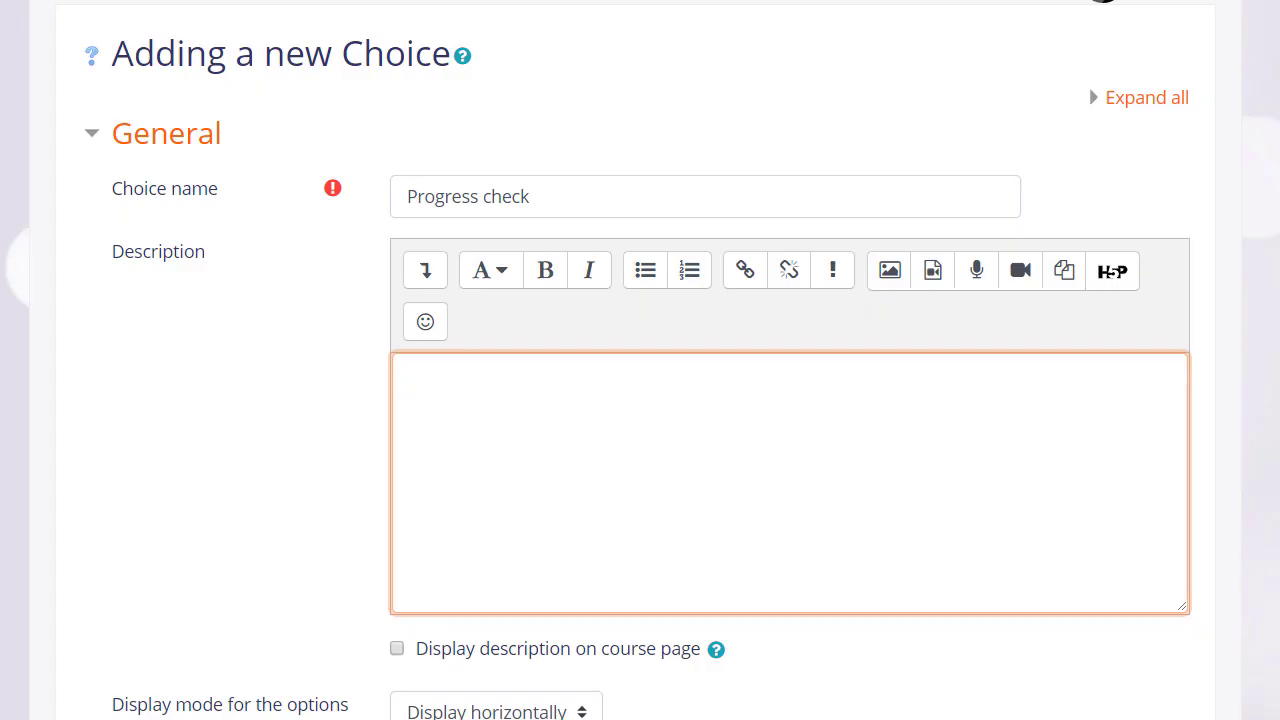
- Enter 'Tell us how you feel you are progressing' as the choice description
{"action": "type", "text": "Tell us"}
{"action": "type", "text": " ho"}
{"action": "key", "text": "BackSpace"}
{"action": "type", "text": "how you fee"}
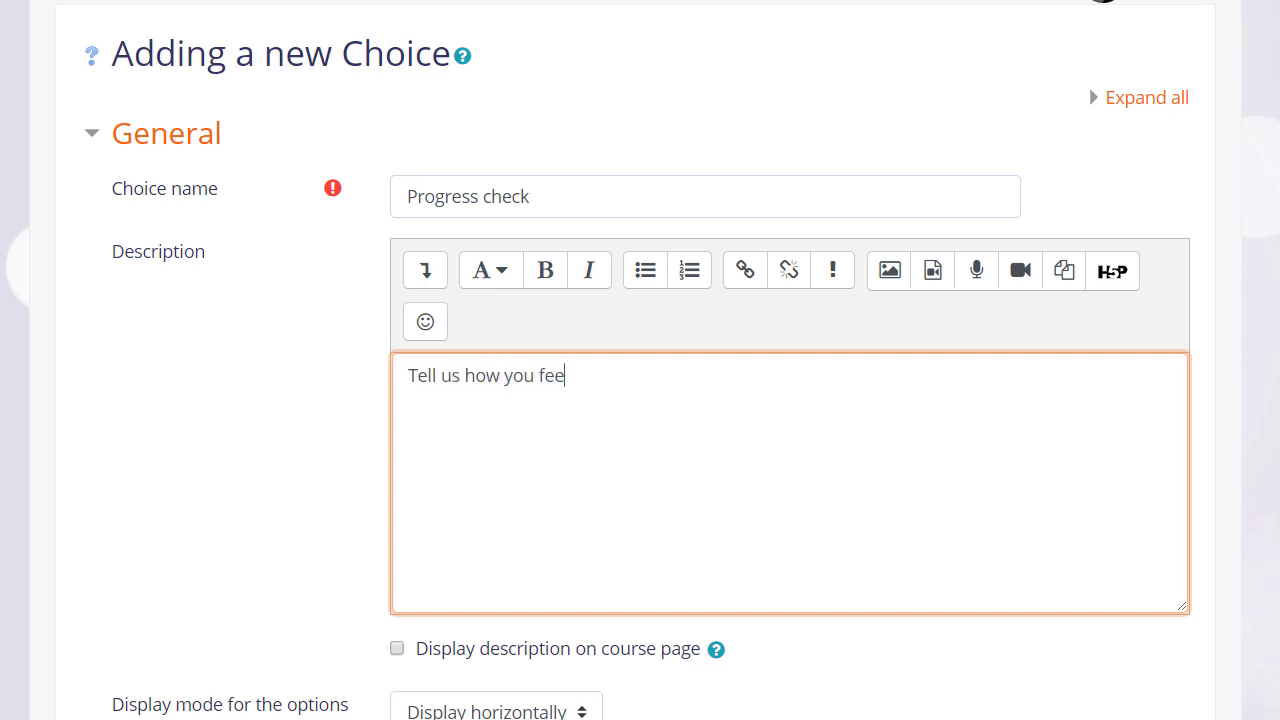
{"action": "type", "text": "l you are progres"}
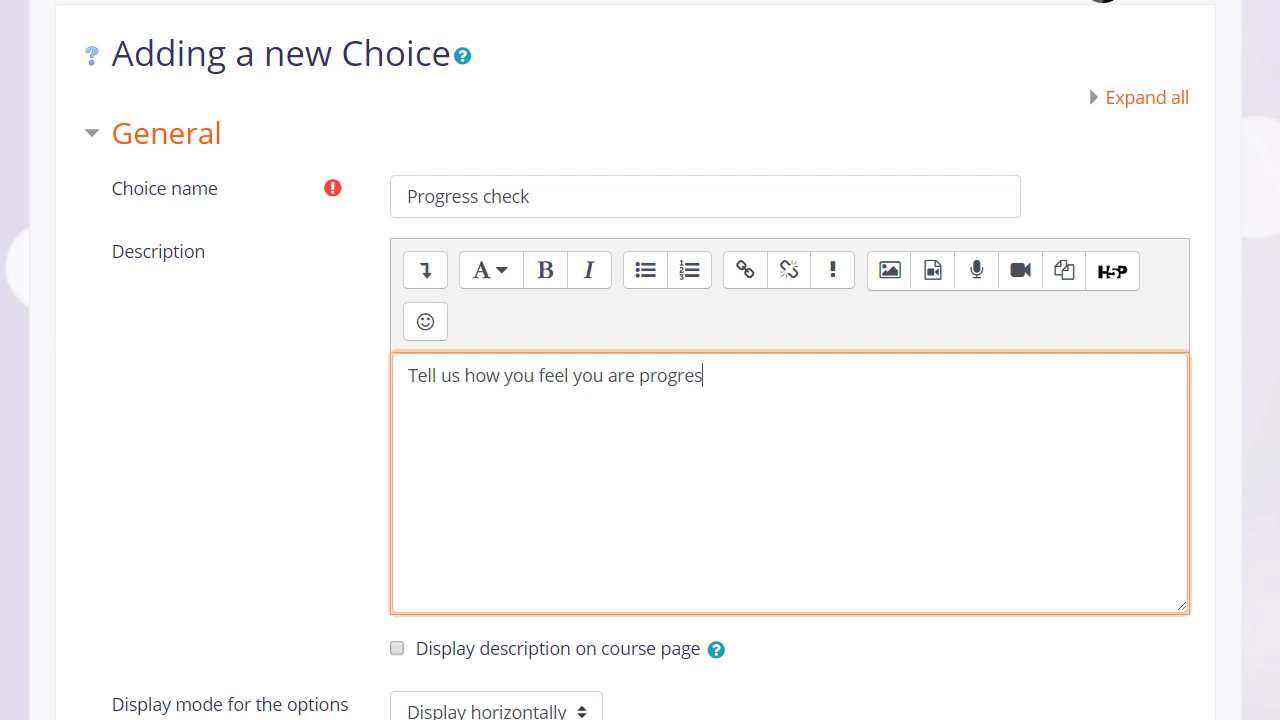
{"action": "type", "text": "sing"}
{"action": "scroll", "coordinate": [403, 650], "scroll_direction": "down", "scroll_amount": 1}
{"action": "scroll", "coordinate": [557, 687], "scroll_direction": "down", "scroll_amount": 2}
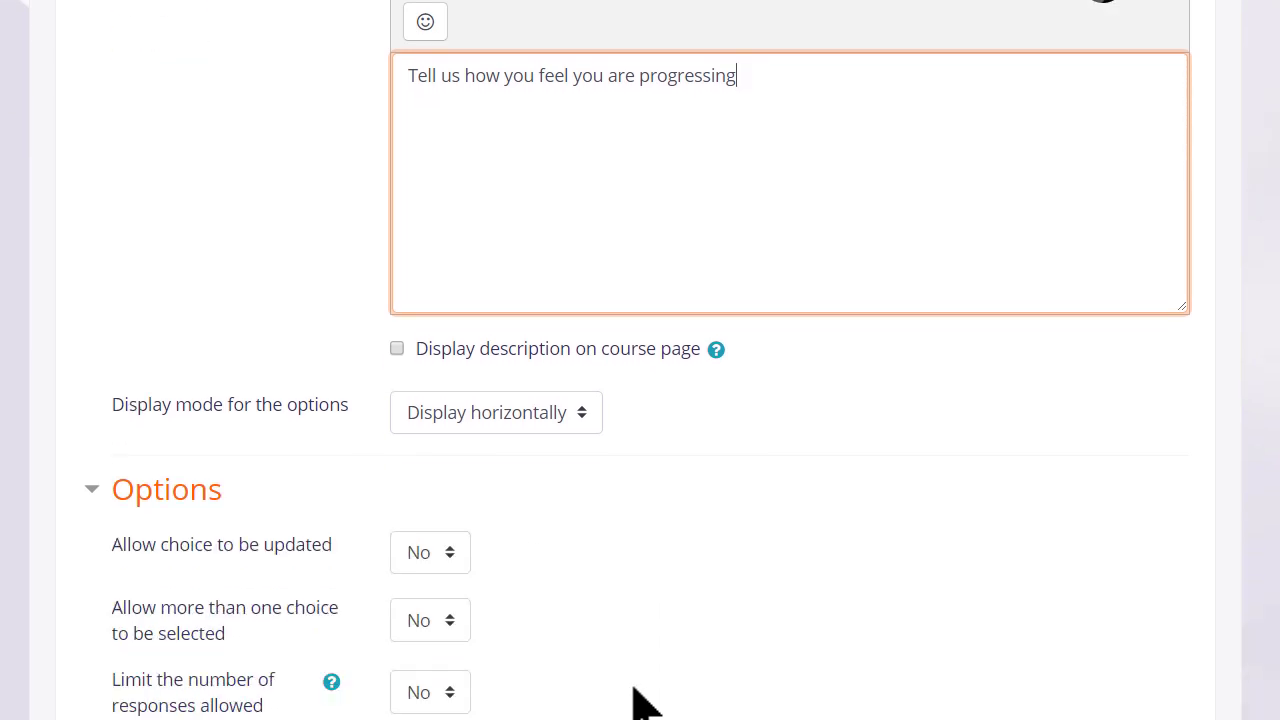
{"action": "scroll", "coordinate": [631, 700], "scroll_direction": "down", "scroll_amount": 1}
{"action": "scroll", "coordinate": [640, 700], "scroll_direction": "down", "scroll_amount": 1}
{"action": "scroll", "coordinate": [700, 672], "scroll_direction": "down", "scroll_amount": 1}
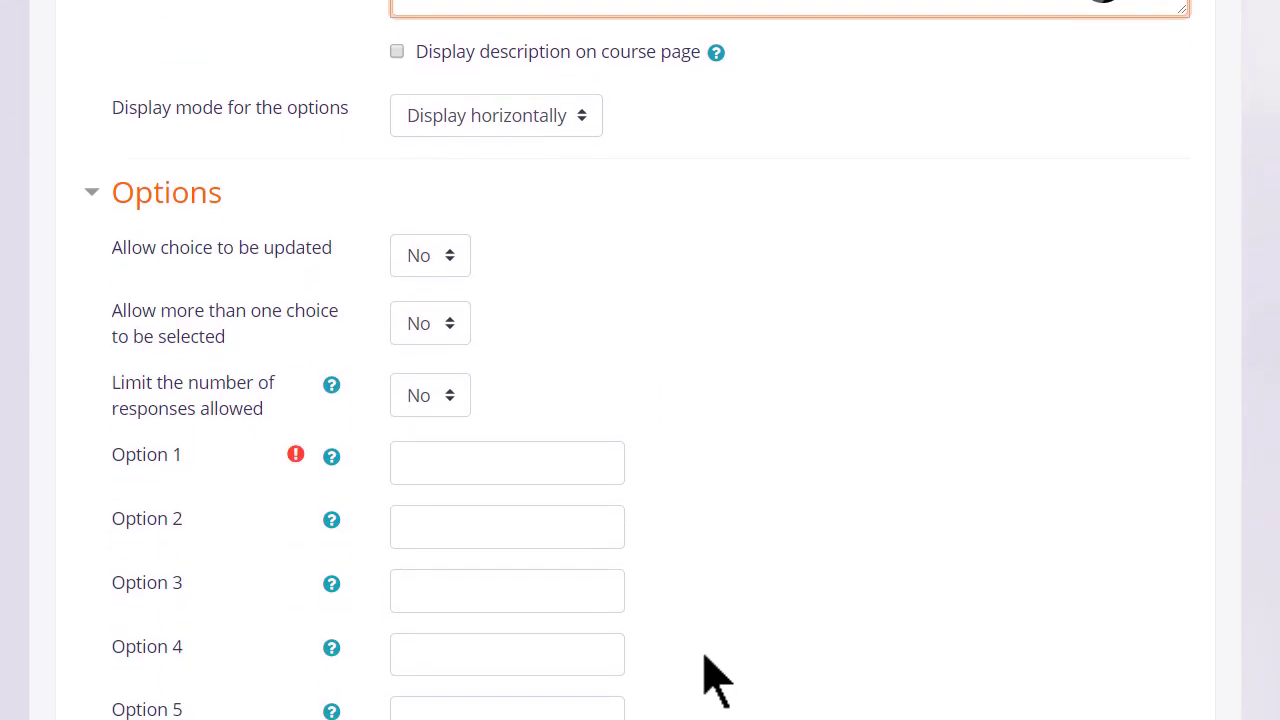
- Display options horizontally, allow students to update their answer, and keep one choice each
{"action": "left_click", "coordinate": [583, 118]}
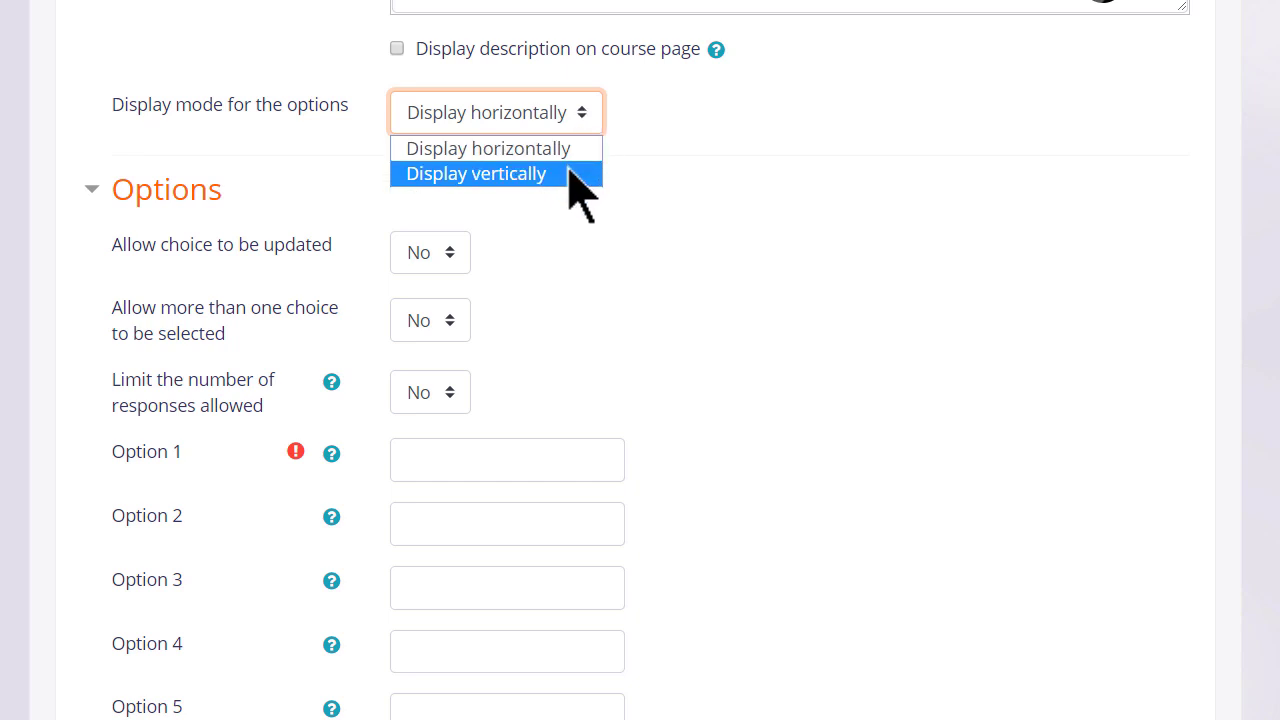
{"action": "left_click", "coordinate": [652, 132]}
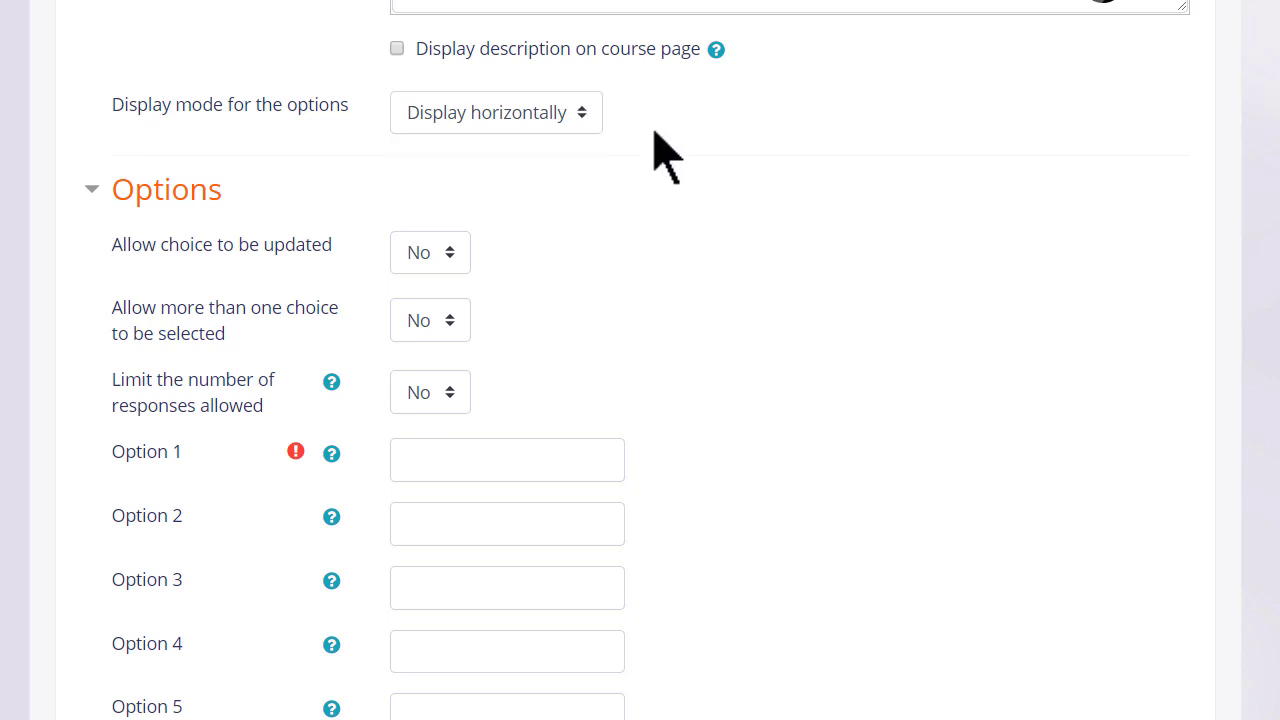
{"action": "left_click", "coordinate": [440, 264]}
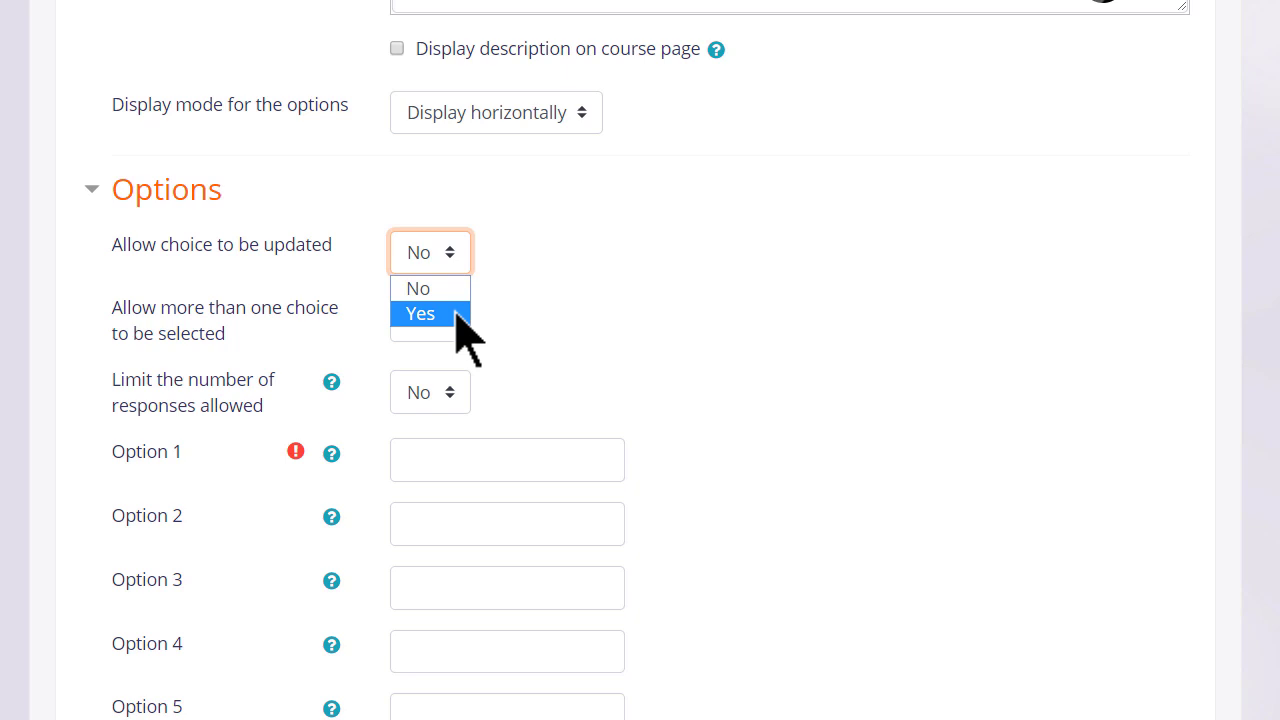
{"action": "left_click", "coordinate": [456, 313]}
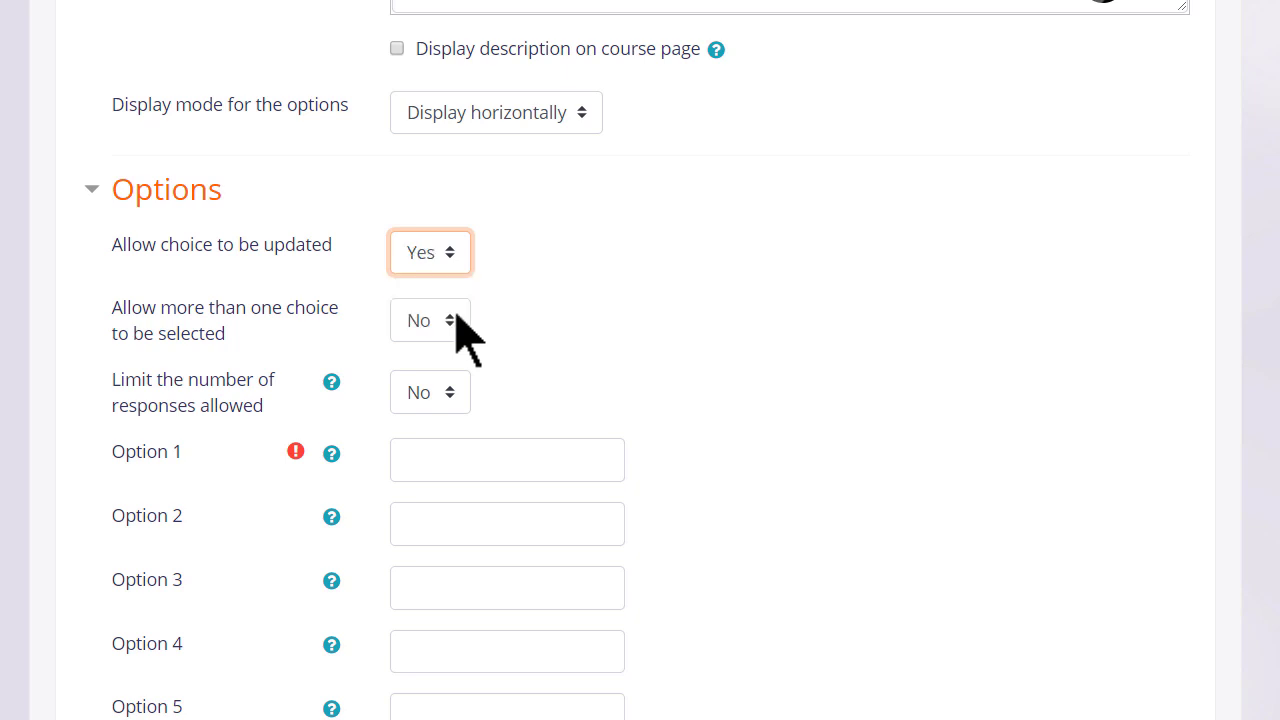
{"action": "left_click", "coordinate": [541, 278]}
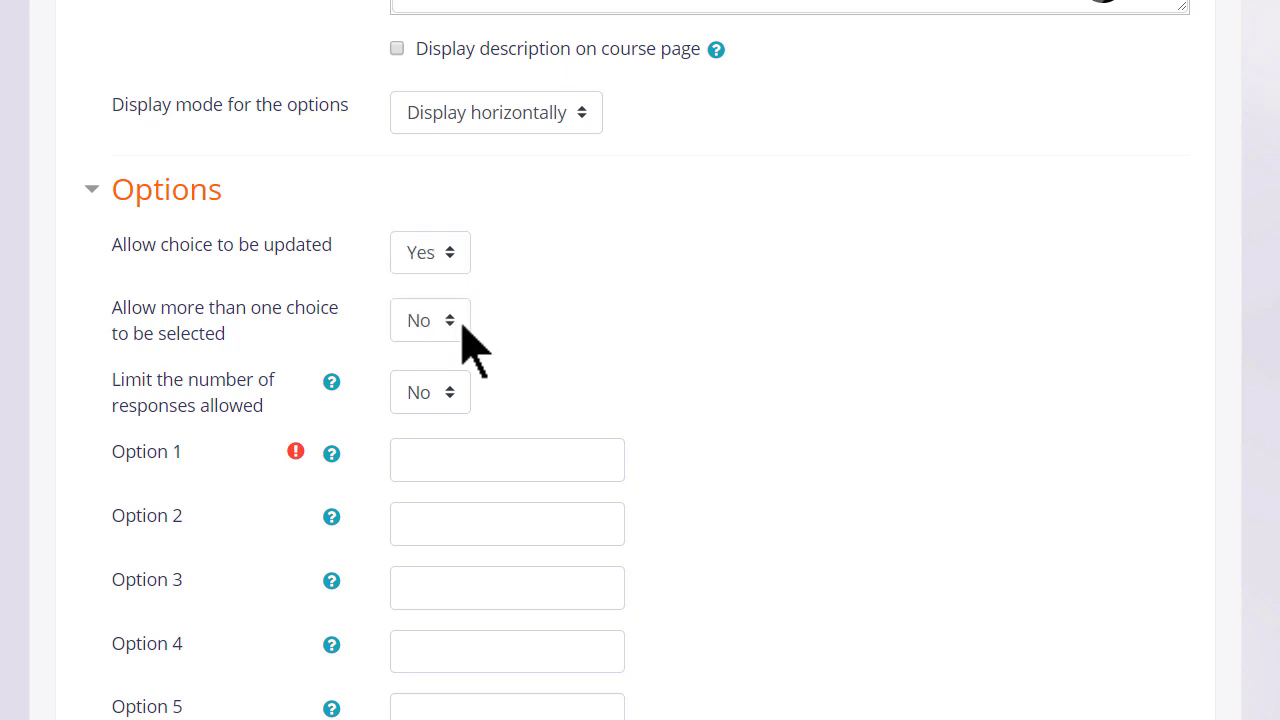
{"action": "left_click", "coordinate": [457, 325]}
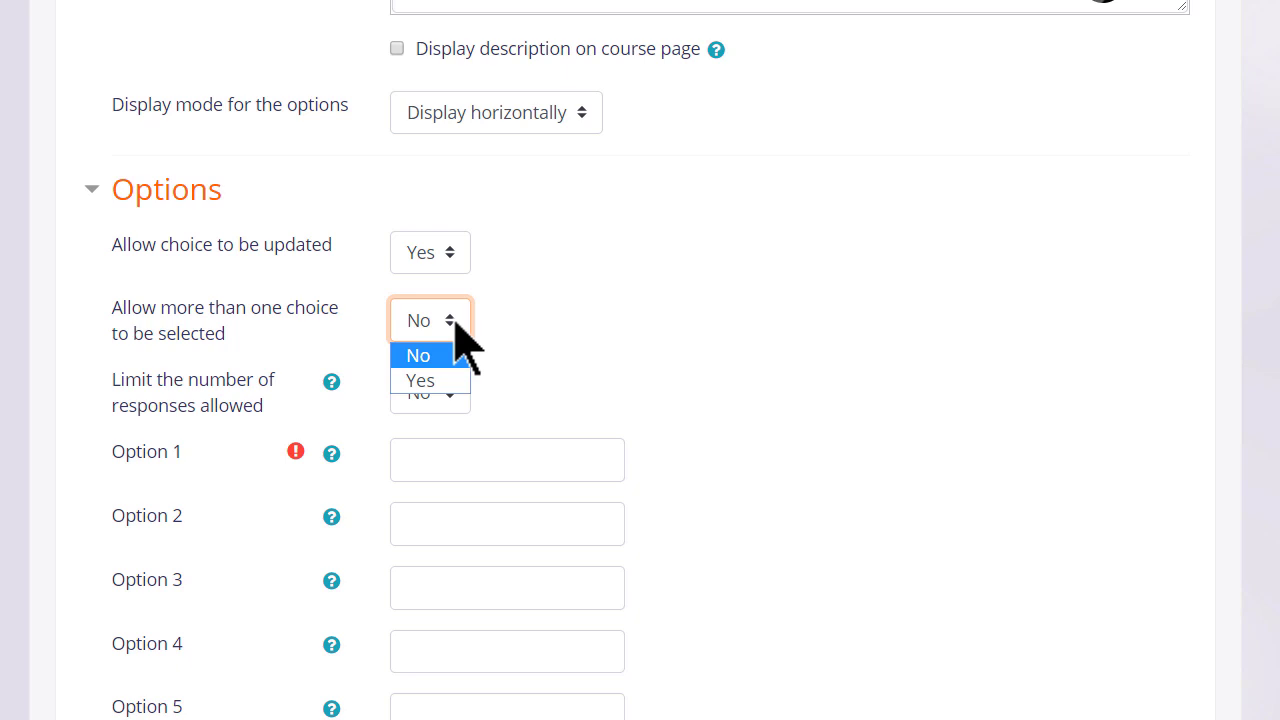
{"action": "left_click", "coordinate": [456, 322]}
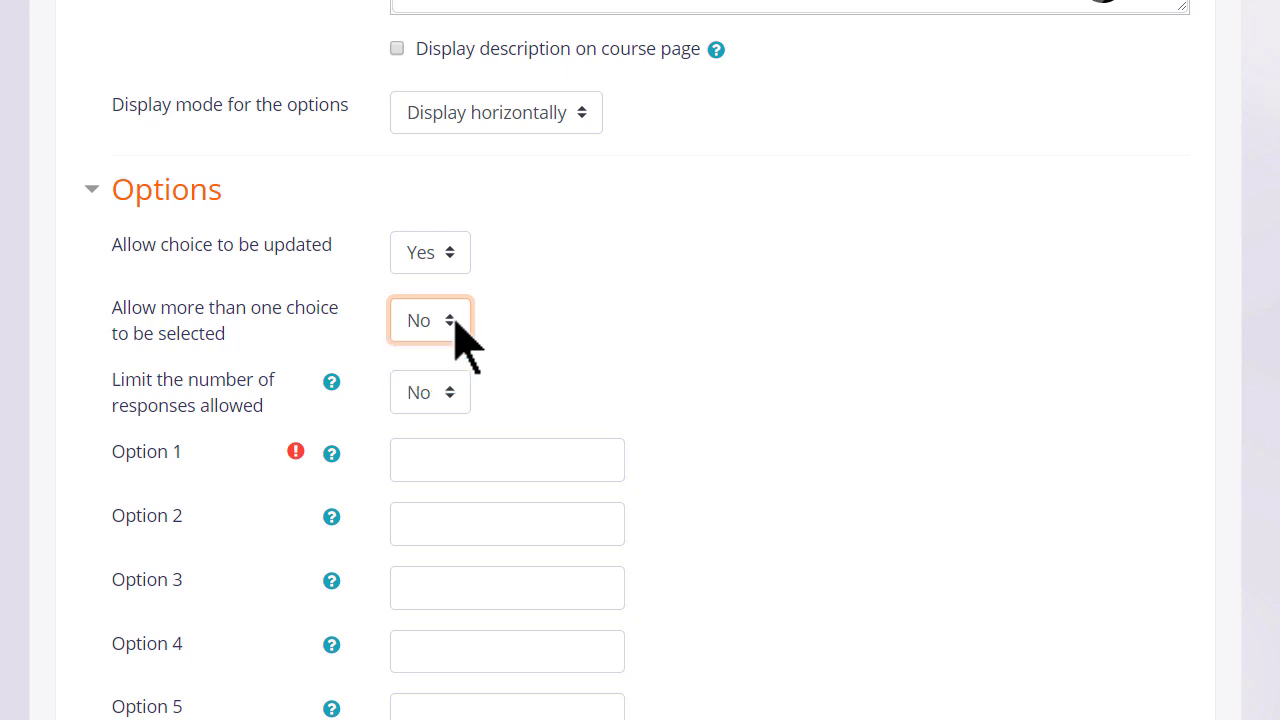
{"action": "left_click", "coordinate": [452, 394]}
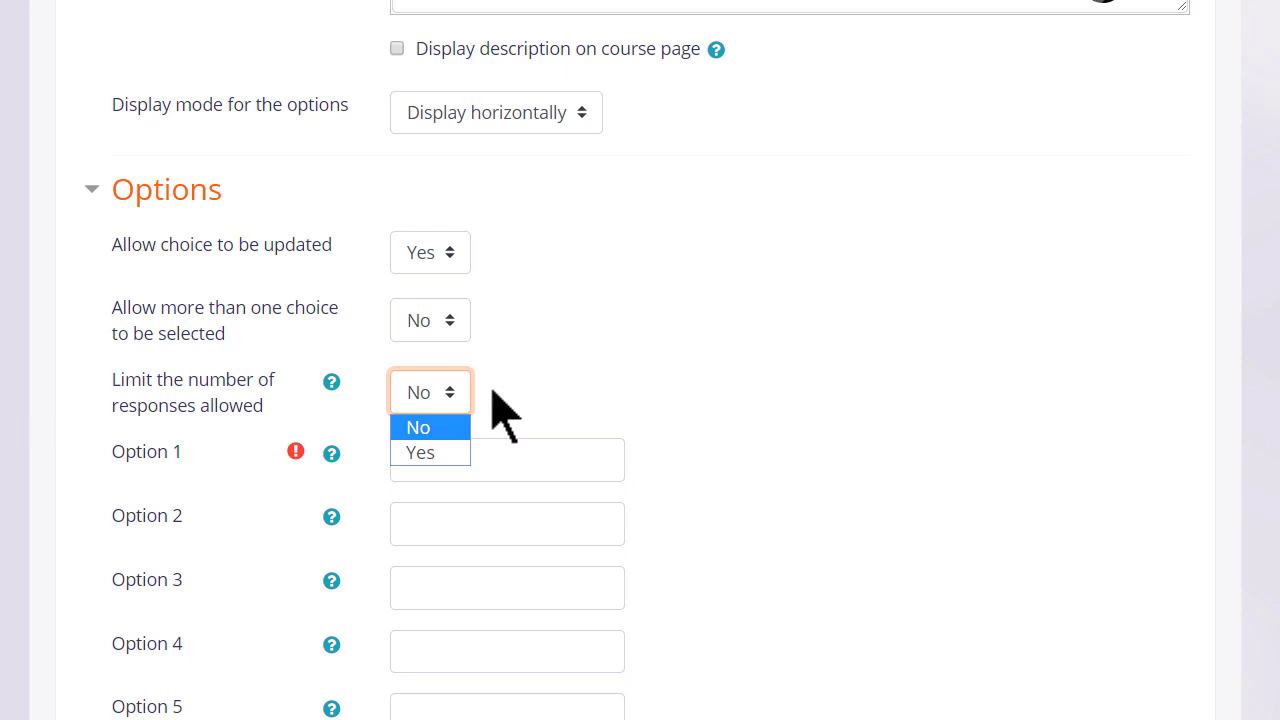
- Leave responses unlimited and add options 'I am very confident', 'I am fairly confident', 'I am not confident'
{"action": "left_click", "coordinate": [491, 409]}
{"action": "left_click", "coordinate": [478, 462]}
{"action": "type", "text": "I"}
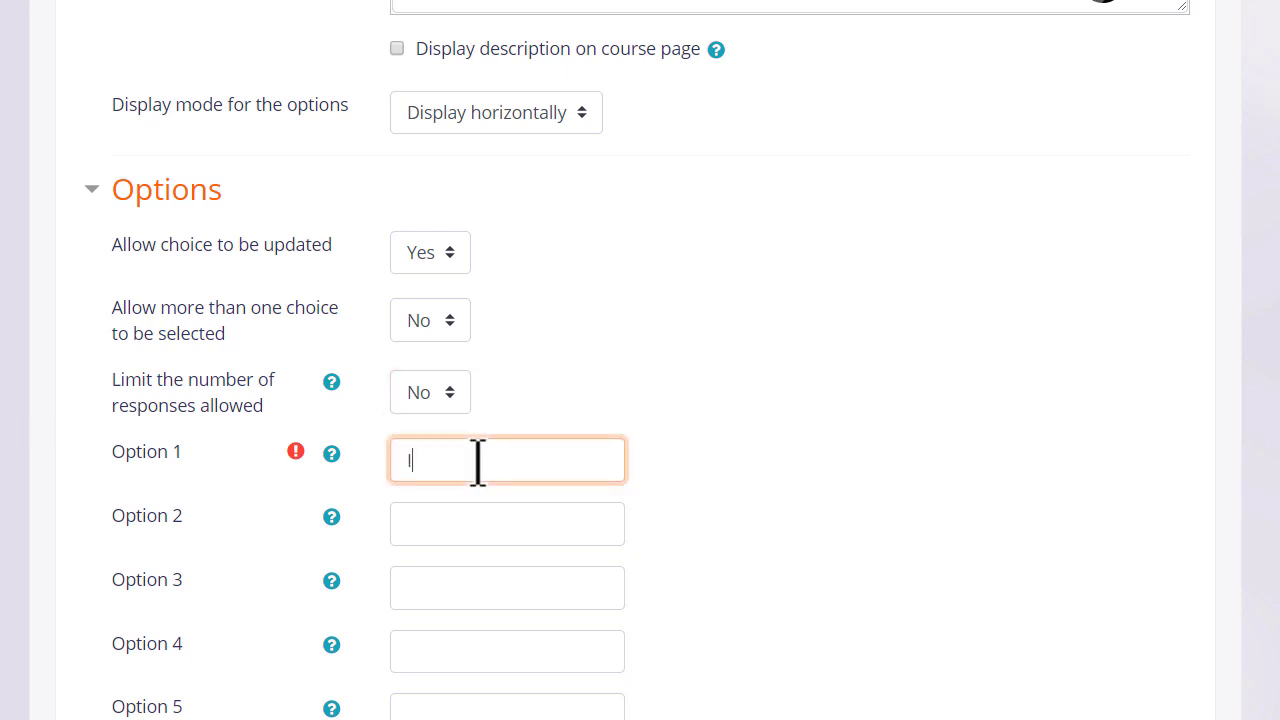
{"action": "type", "text": " am very confi"}
{"action": "type", "text": "dent"}
{"action": "key", "text": "Tab"}
{"action": "type", "text": "I am va"}
{"action": "key", "text": "BackSpace"}
{"action": "key", "text": "BackSpace"}
{"action": "type", "text": "fairly confi"}
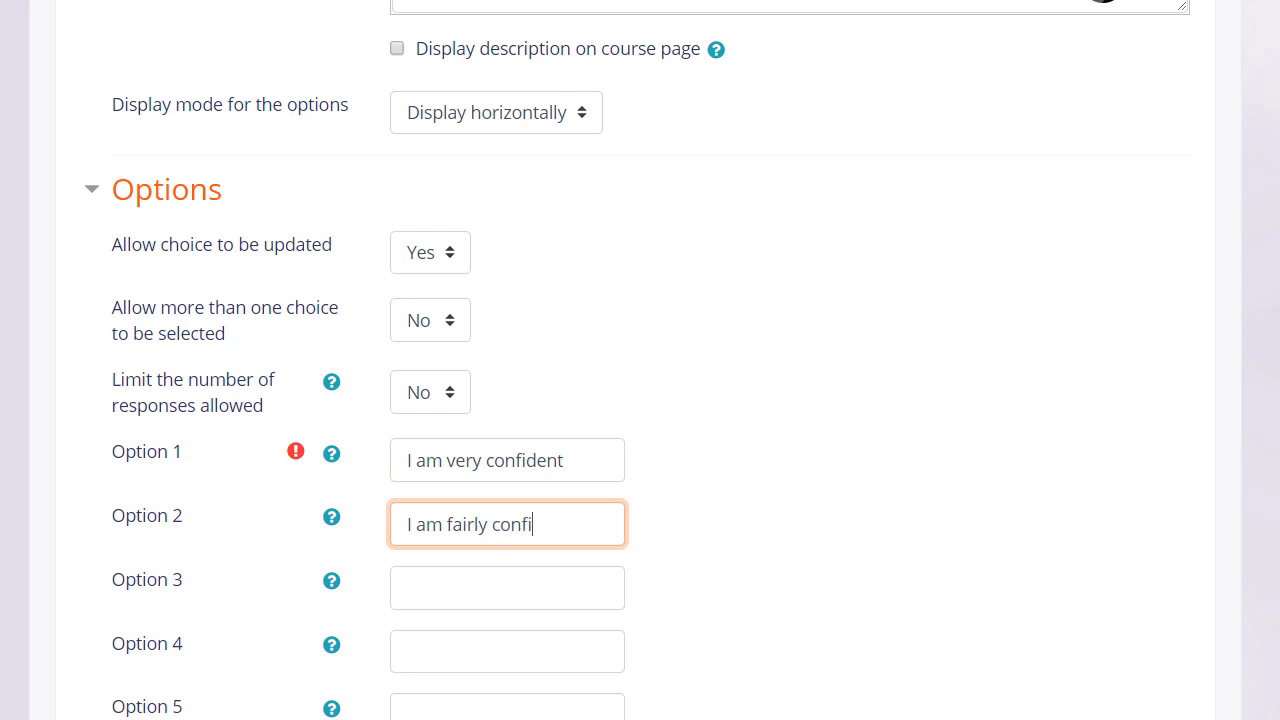
{"action": "type", "text": "dent"}
{"action": "key", "text": "Tab"}
{"action": "type", "text": "I am not confident"}
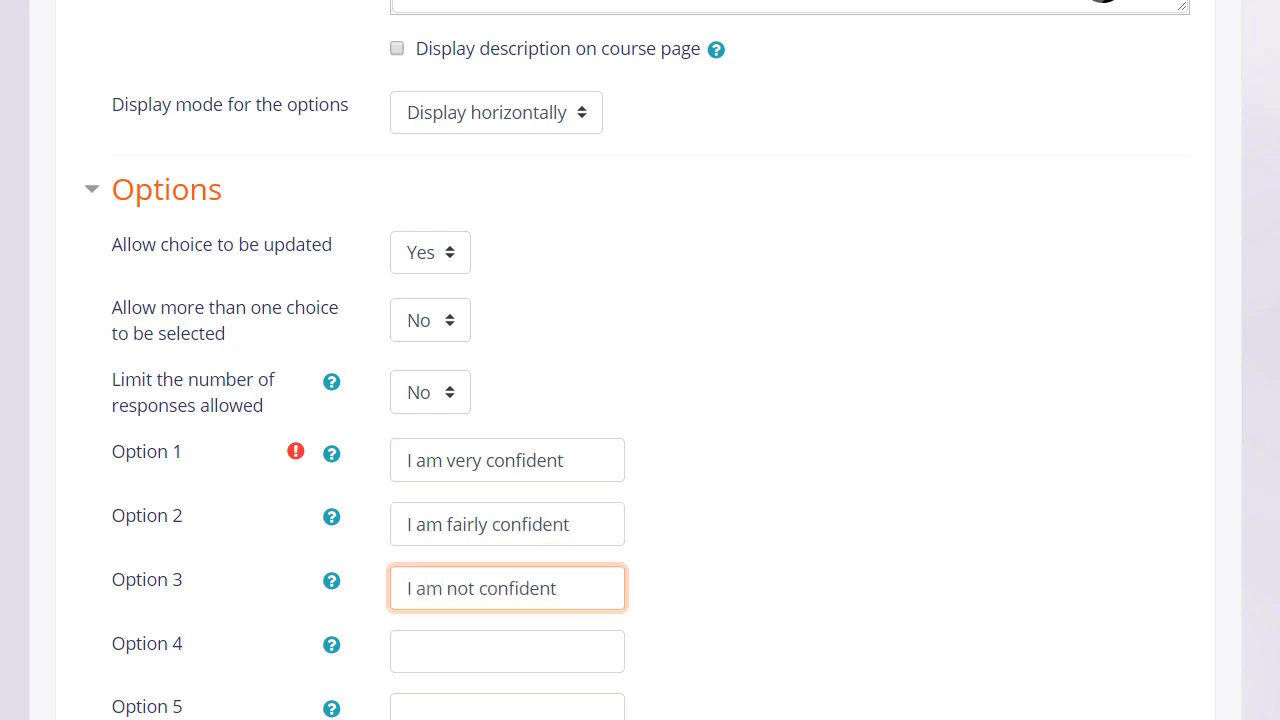
{"action": "scroll", "coordinate": [640, 400], "scroll_direction": "down", "scroll_amount": 4}
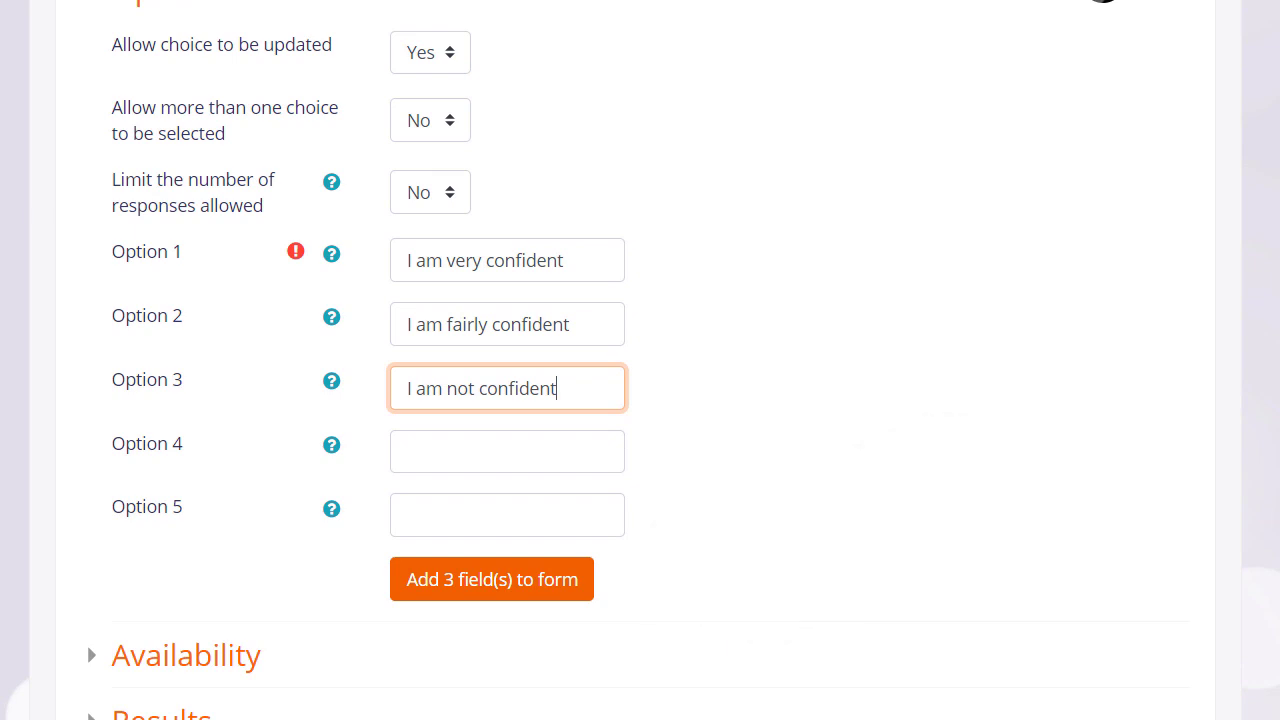
{"action": "scroll", "coordinate": [240, 262], "scroll_direction": "down", "scroll_amount": 4}
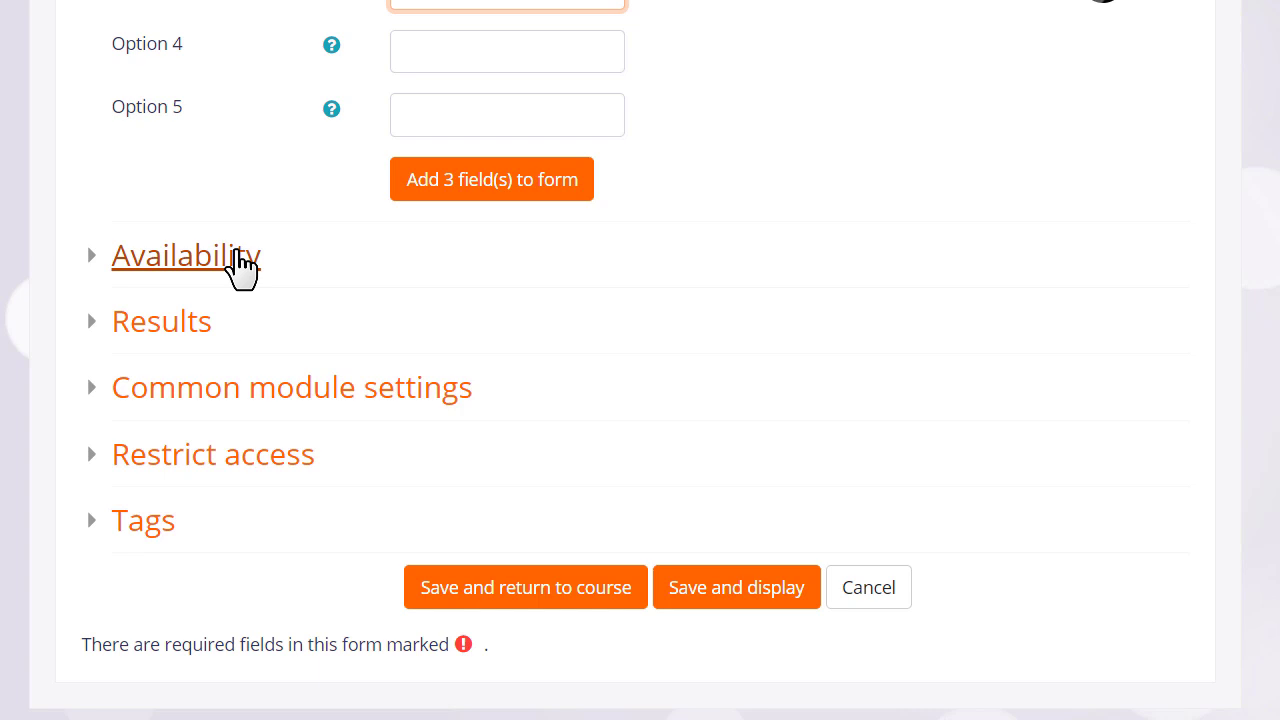
- Keep results hidden from students and show a column for unanswered responses
{"action": "left_click", "coordinate": [240, 262]}
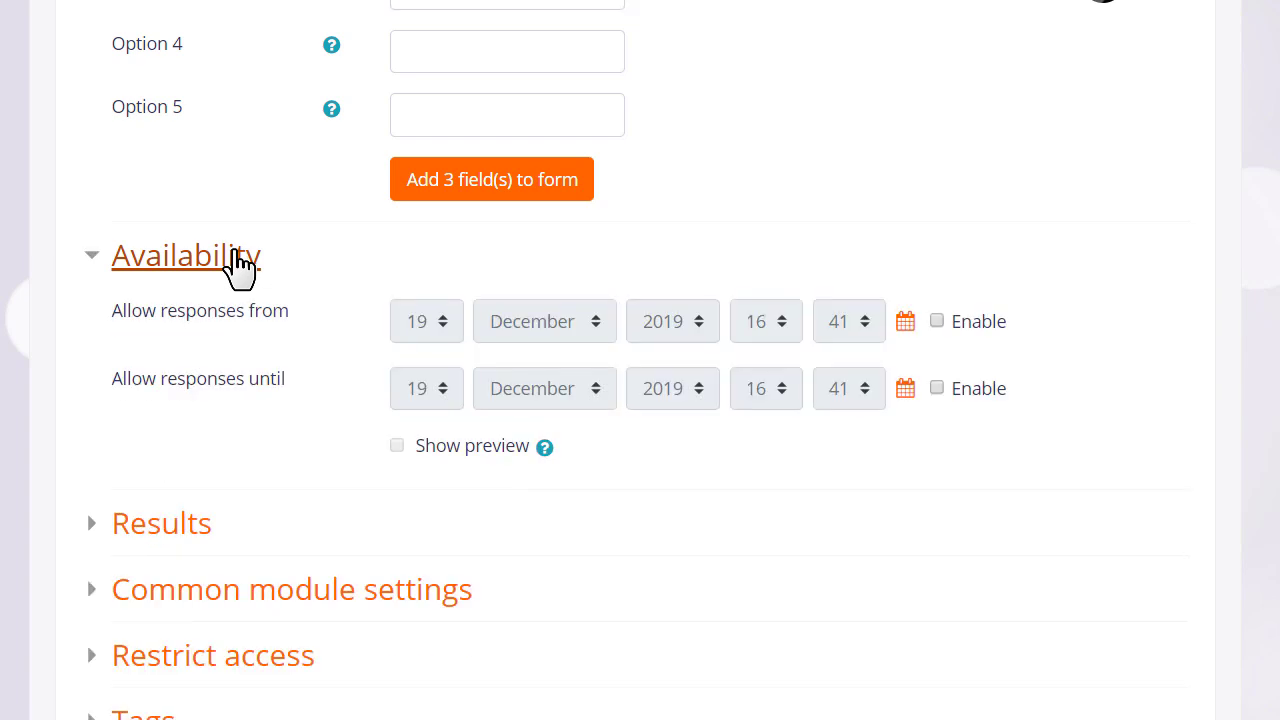
{"action": "left_click", "coordinate": [240, 262]}
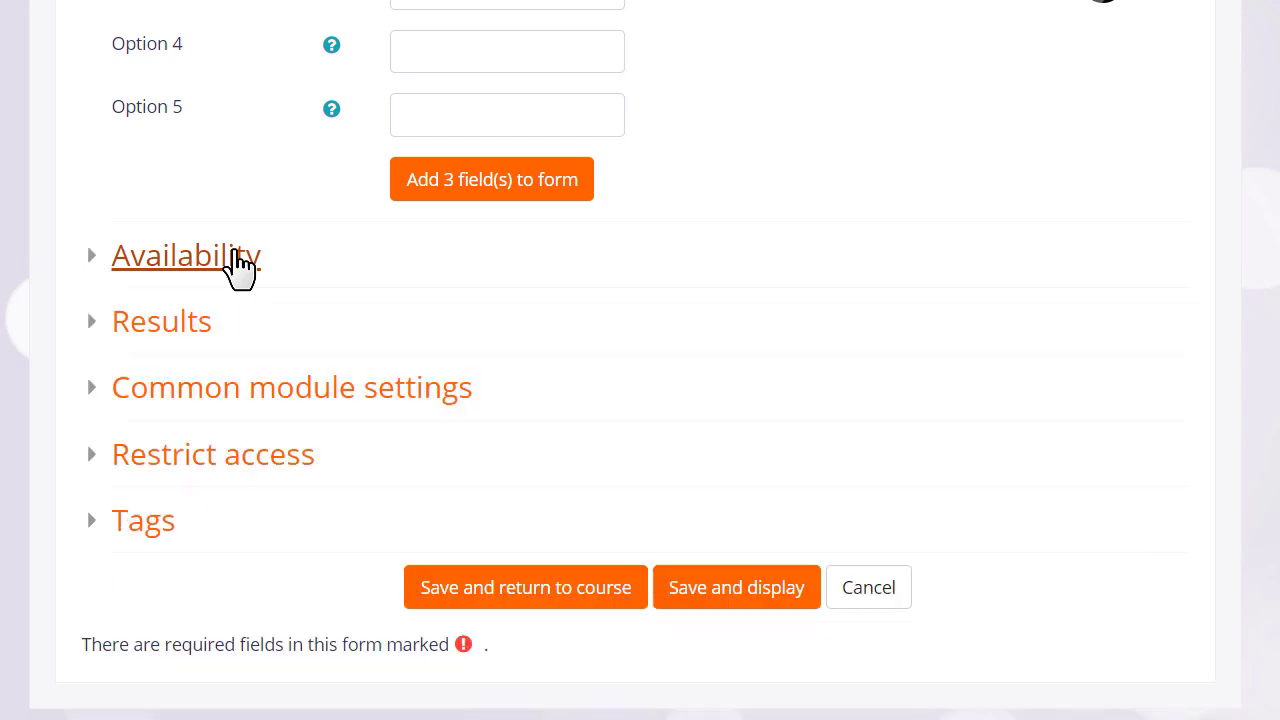
{"action": "left_click", "coordinate": [208, 332]}
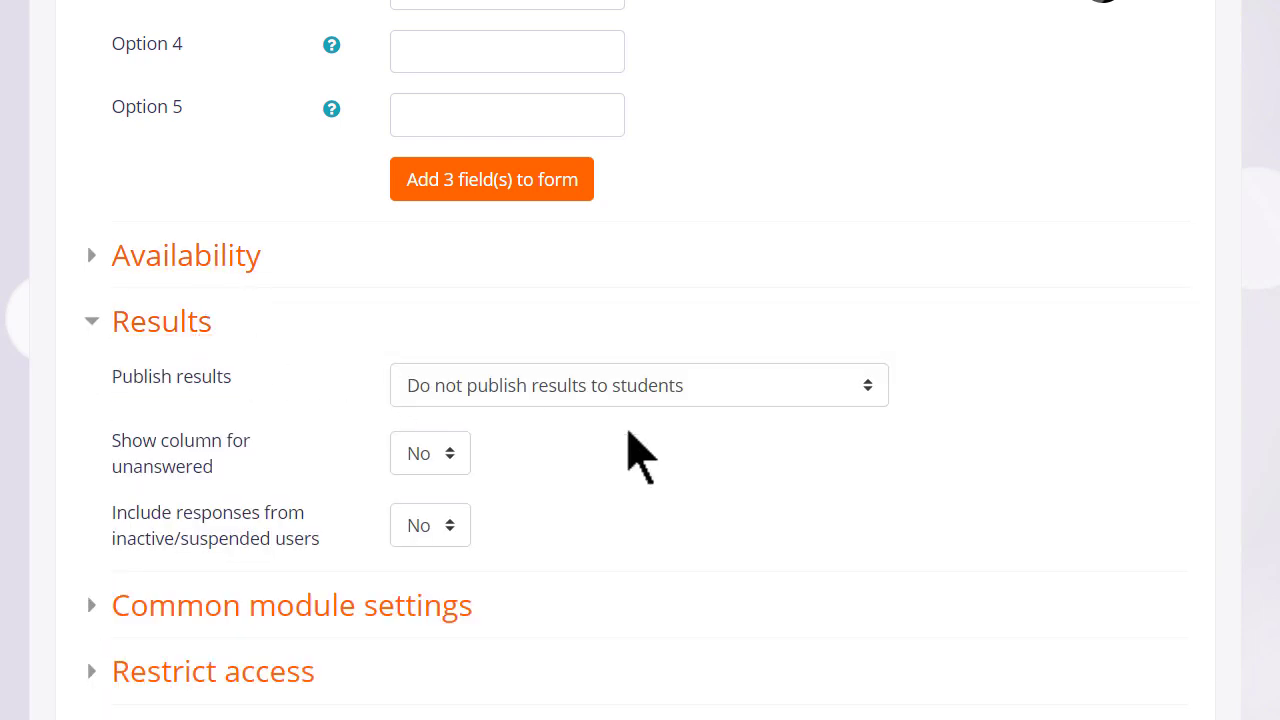
{"action": "left_click", "coordinate": [806, 384]}
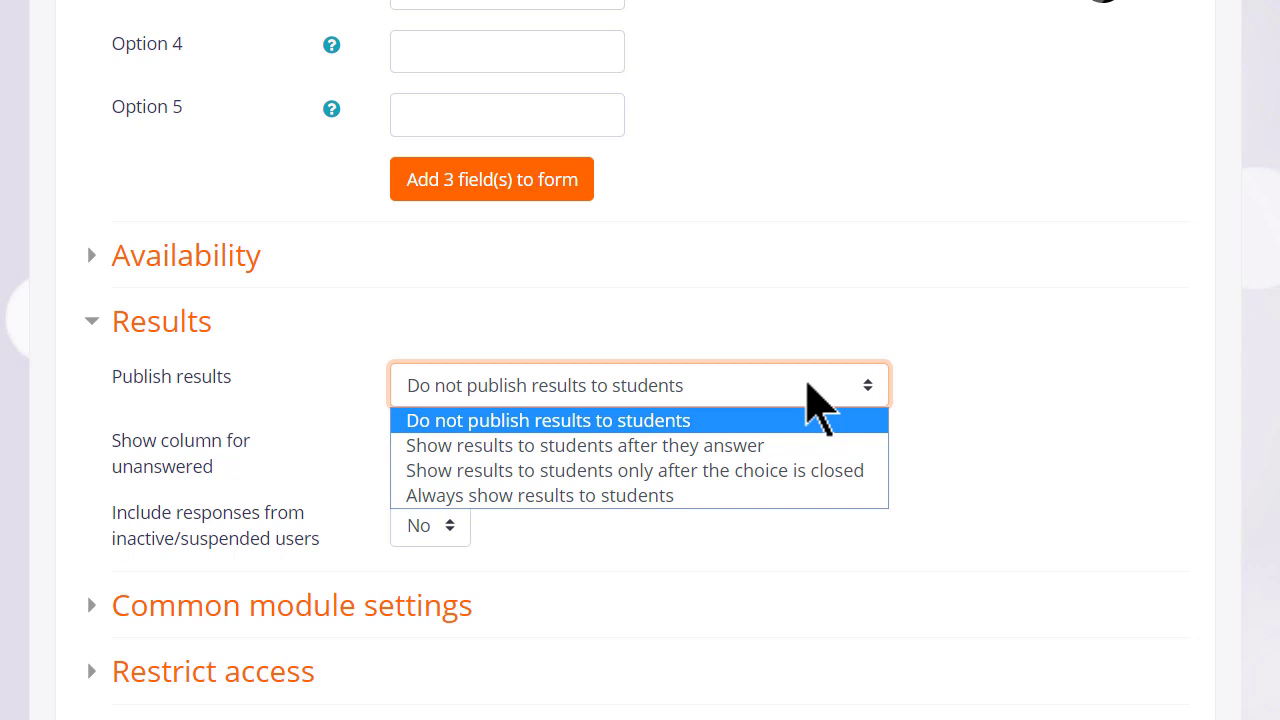
{"action": "left_click", "coordinate": [811, 382]}
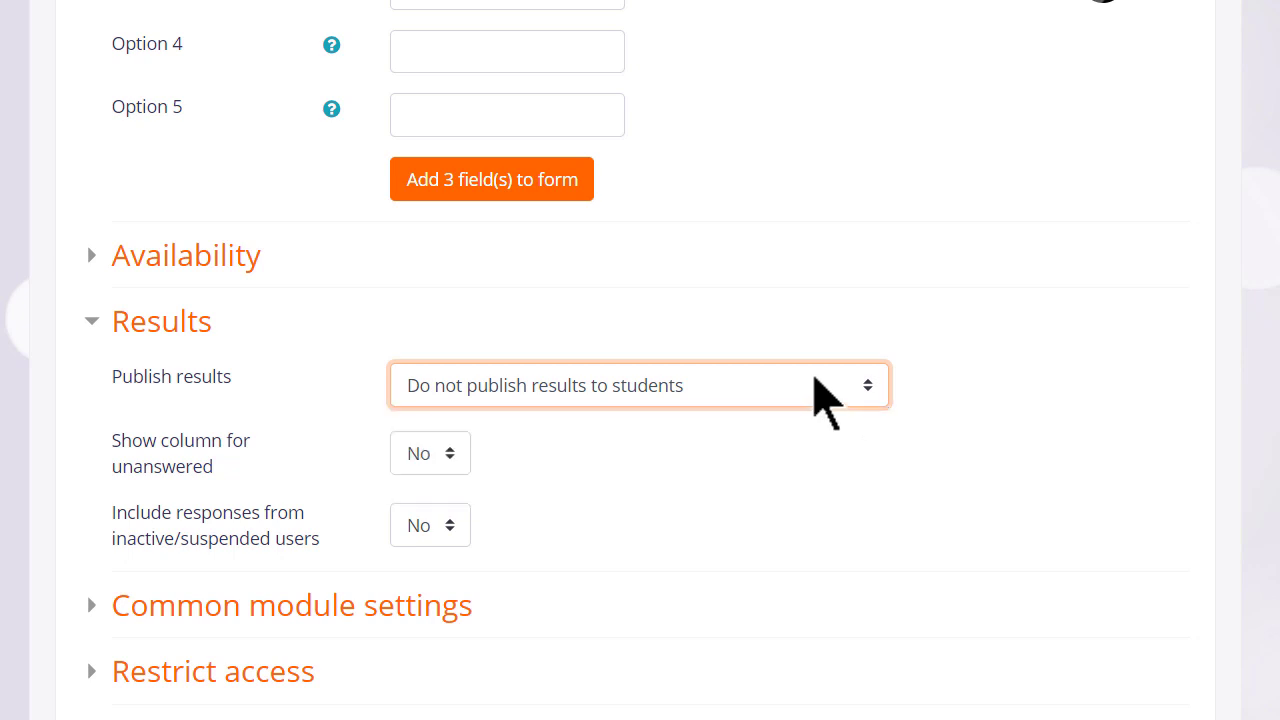
{"action": "left_click", "coordinate": [457, 456]}
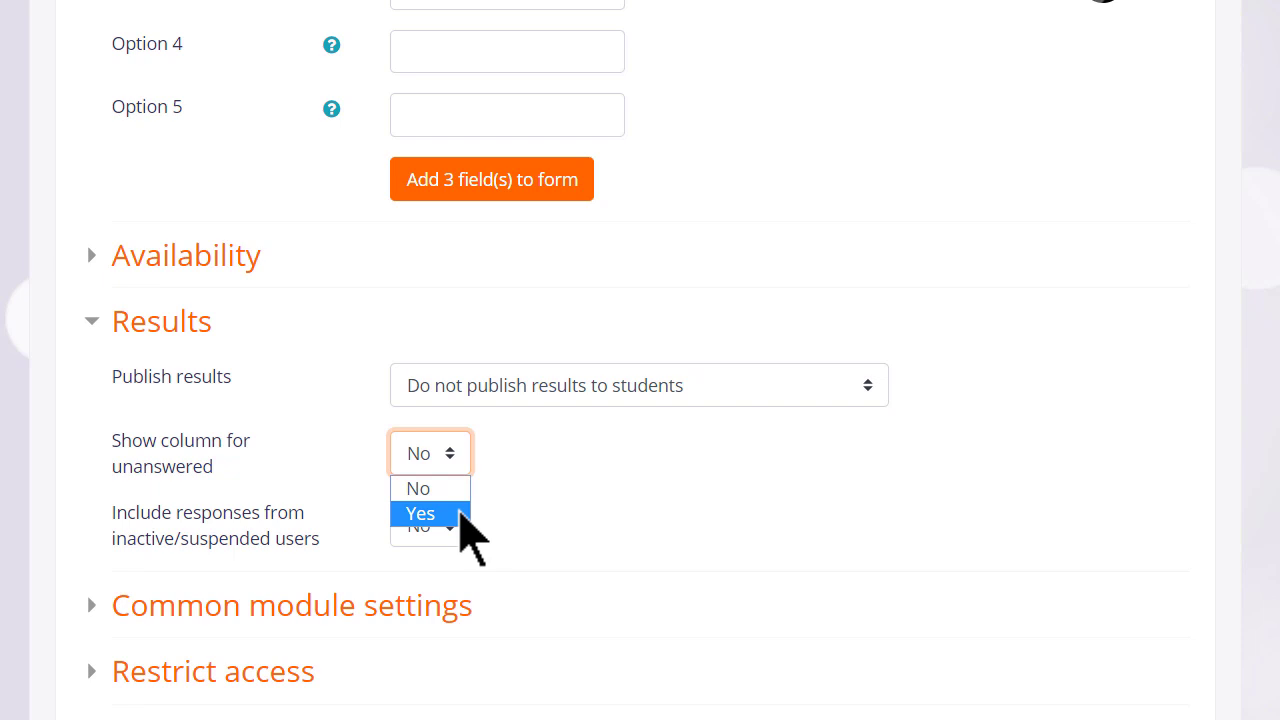
{"action": "left_click", "coordinate": [440, 514]}
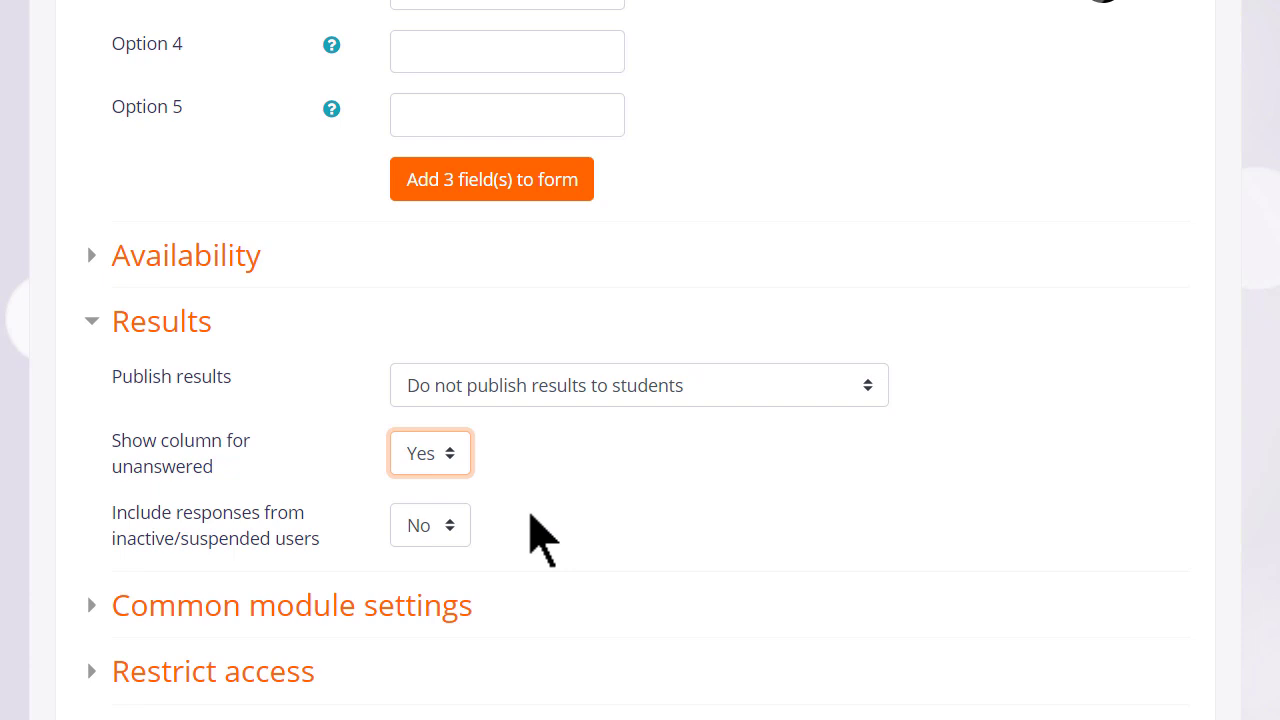
{"action": "left_click", "coordinate": [534, 515]}
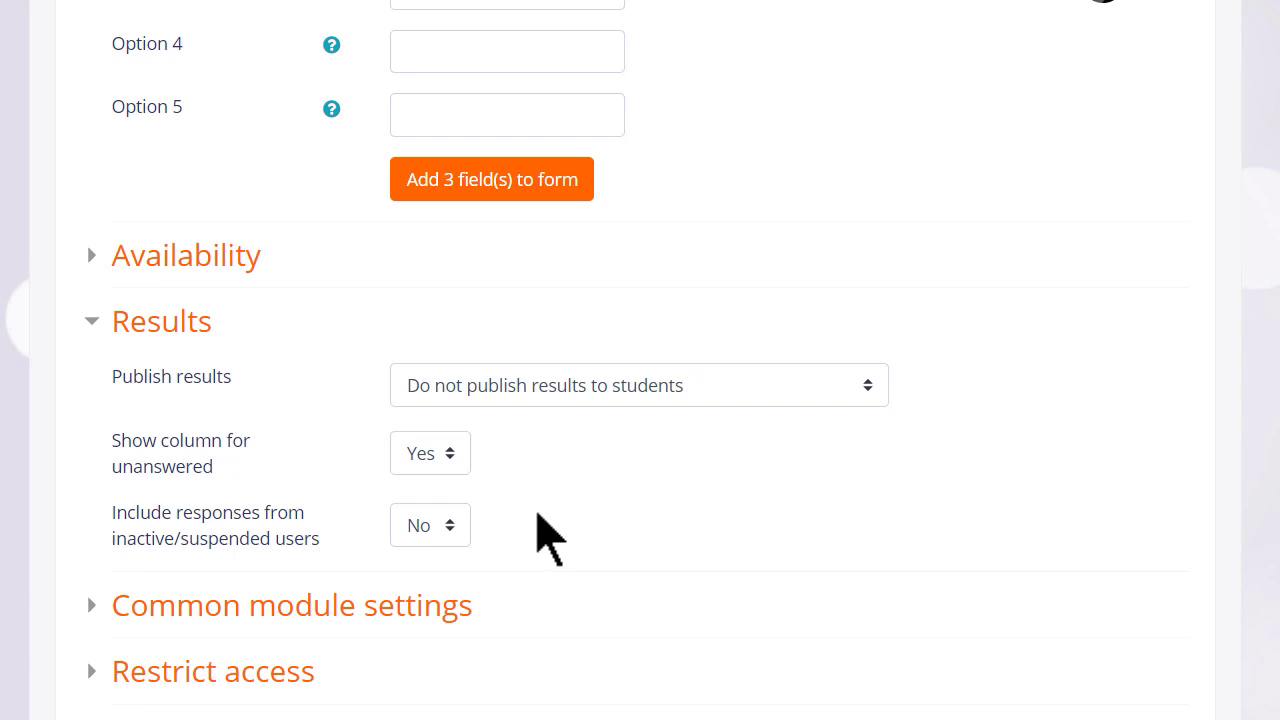
- Save the choice, return to Basic French, and open the new Progress check activity
{"action": "scroll", "coordinate": [538, 515], "scroll_direction": "down", "scroll_amount": 1}
{"action": "scroll", "coordinate": [538, 515], "scroll_direction": "down", "scroll_amount": 1}
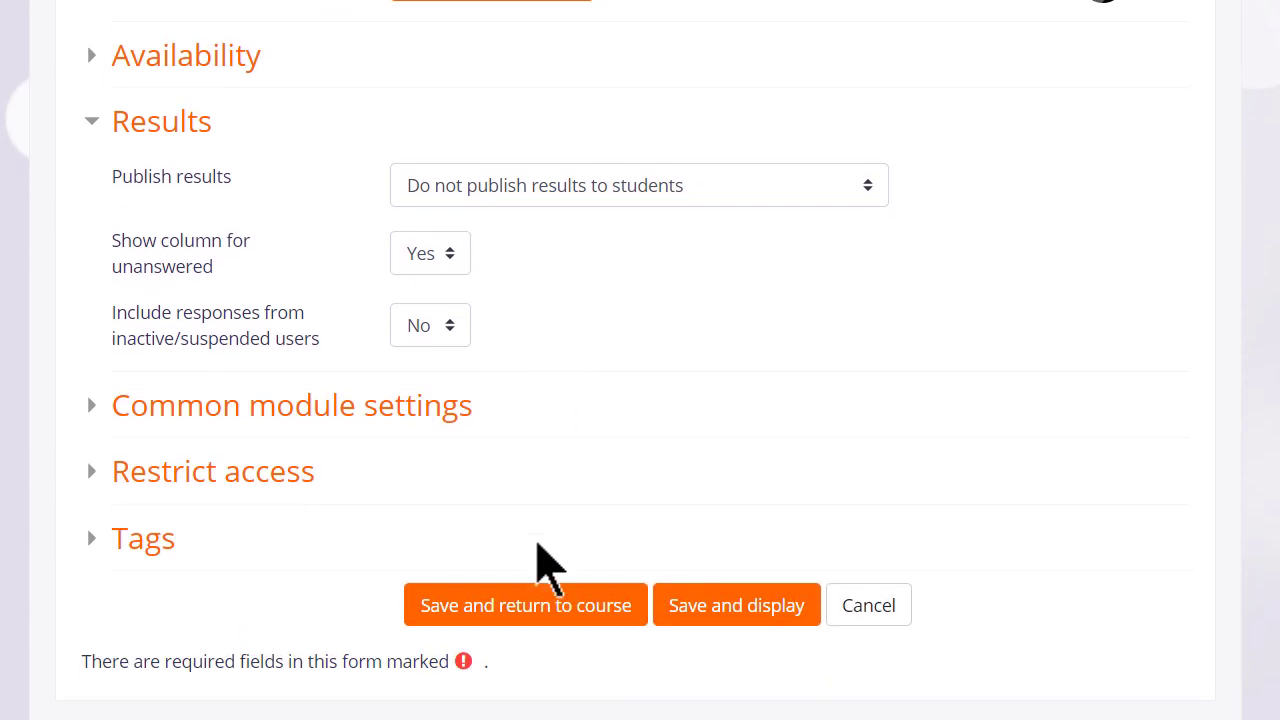
{"action": "left_click", "coordinate": [540, 606]}
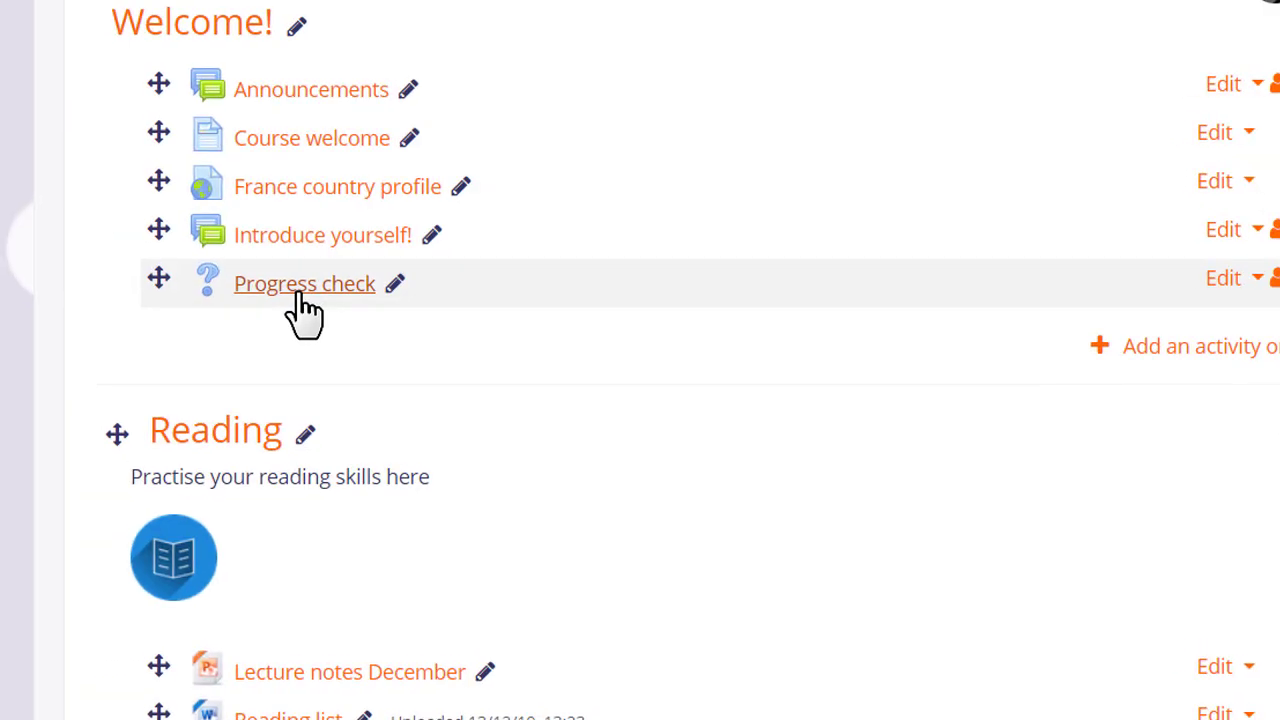
{"action": "left_click", "coordinate": [303, 290]}
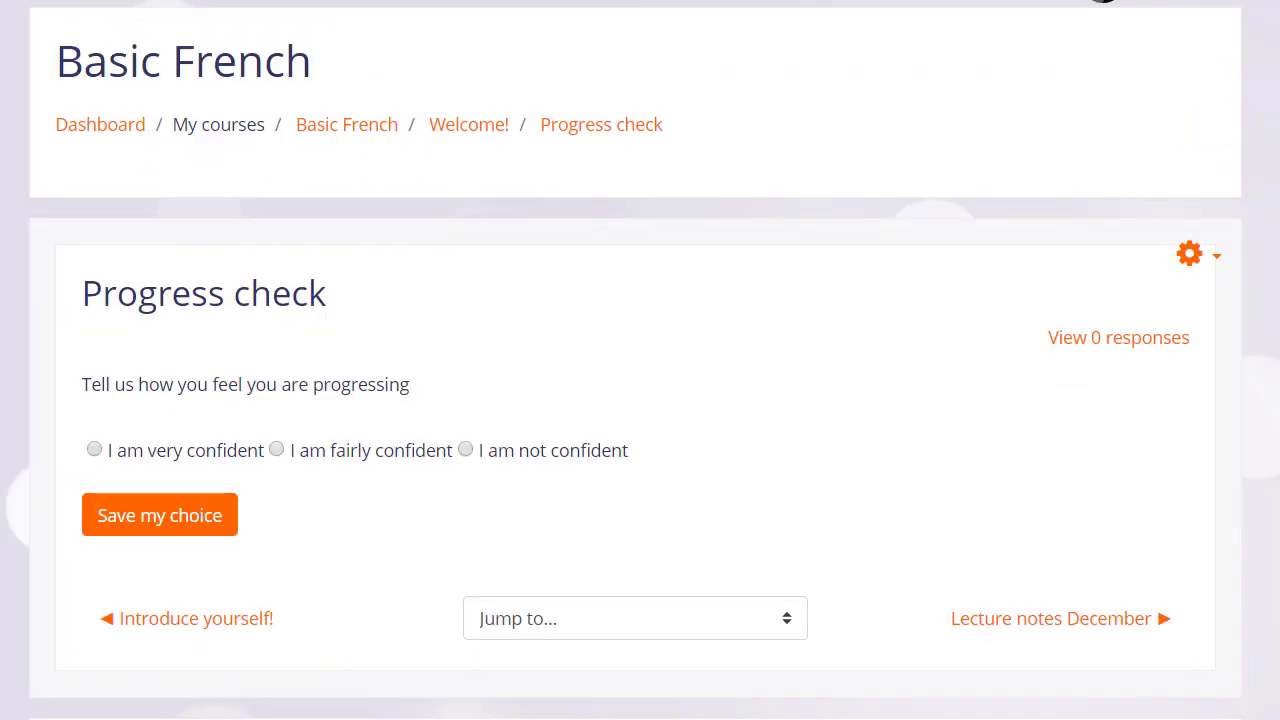